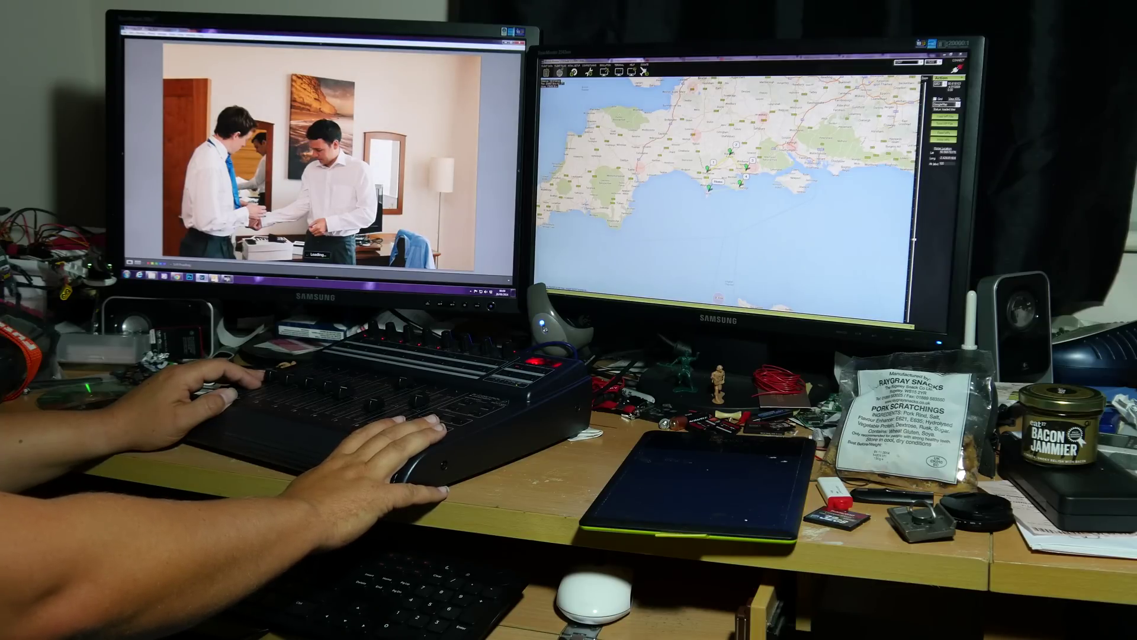
# - Step past the engraved wooden box and plaque photos toward the ring-box shot
pyautogui.press('Right')
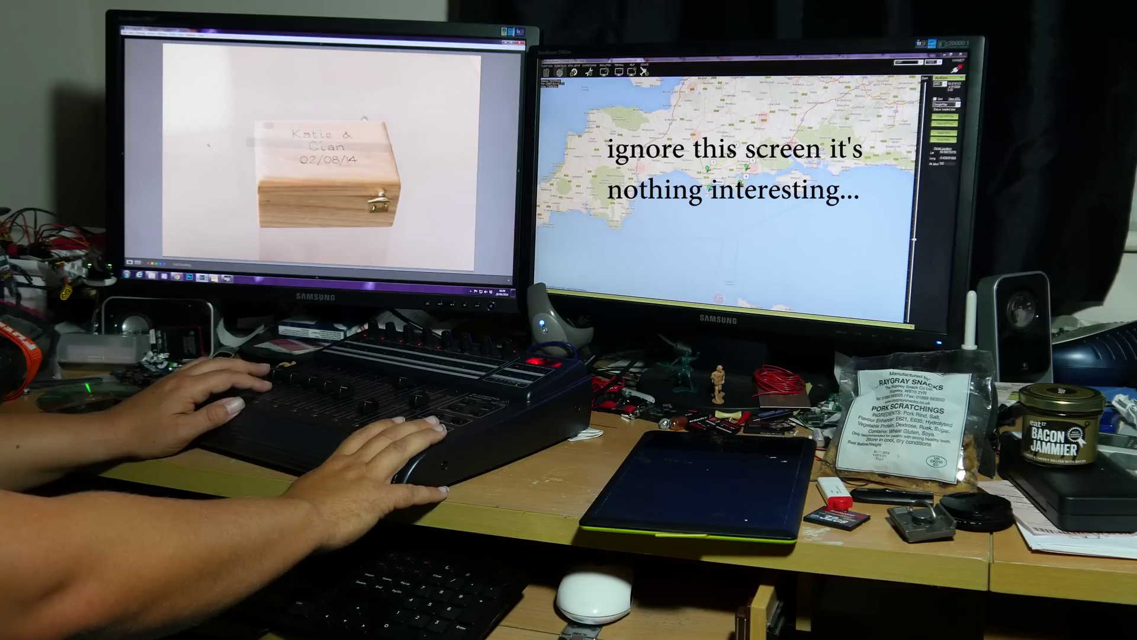
pyautogui.press('Right')
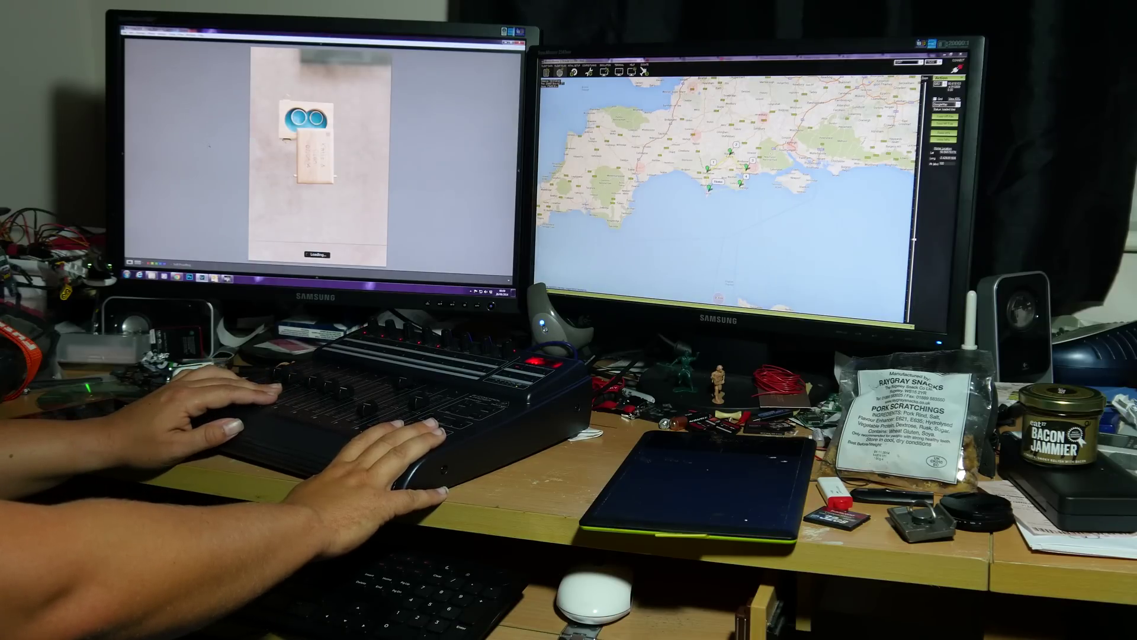
# - On the dark ring-box photo raise clarity, contrast 2, darken to exposure 0.38, then advance
pyautogui.press('Right')
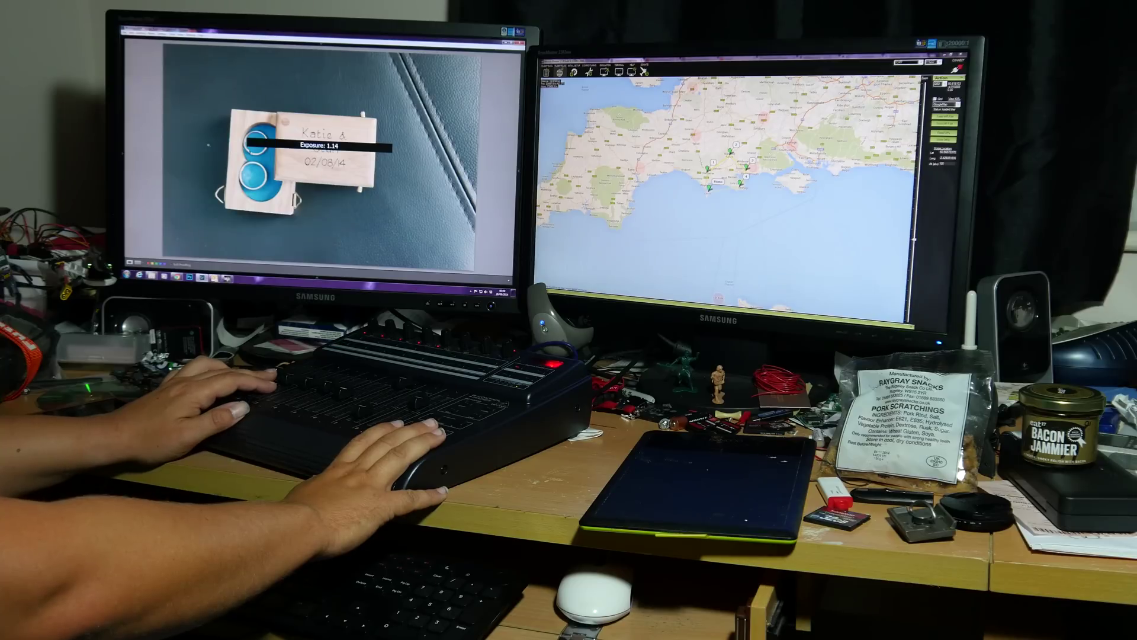
pyautogui.press('=')
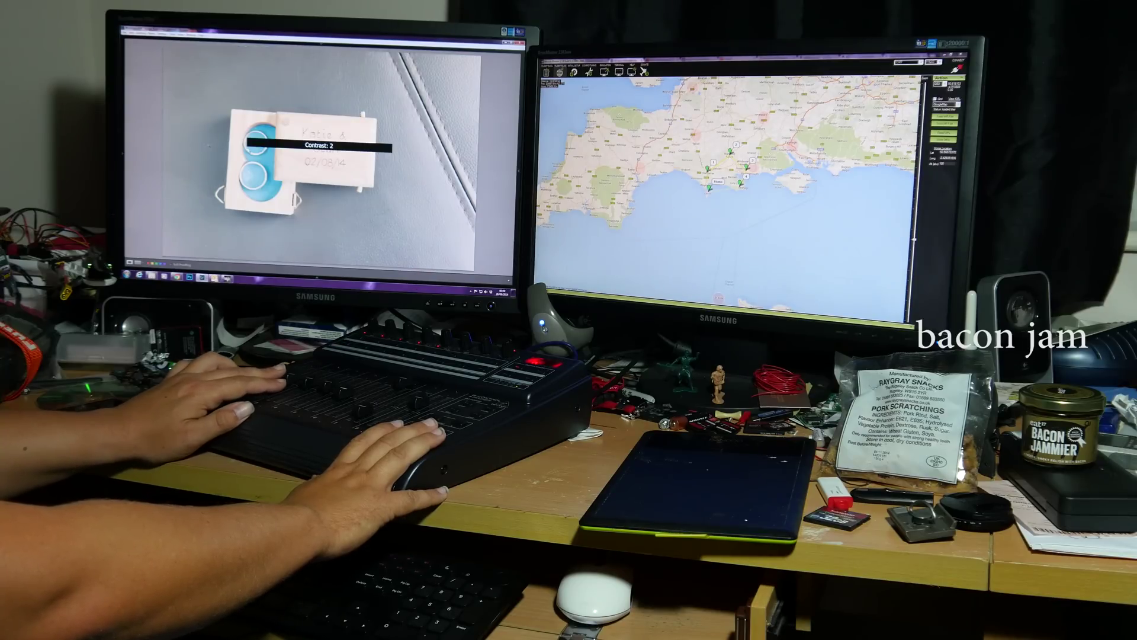
pyautogui.press('=')
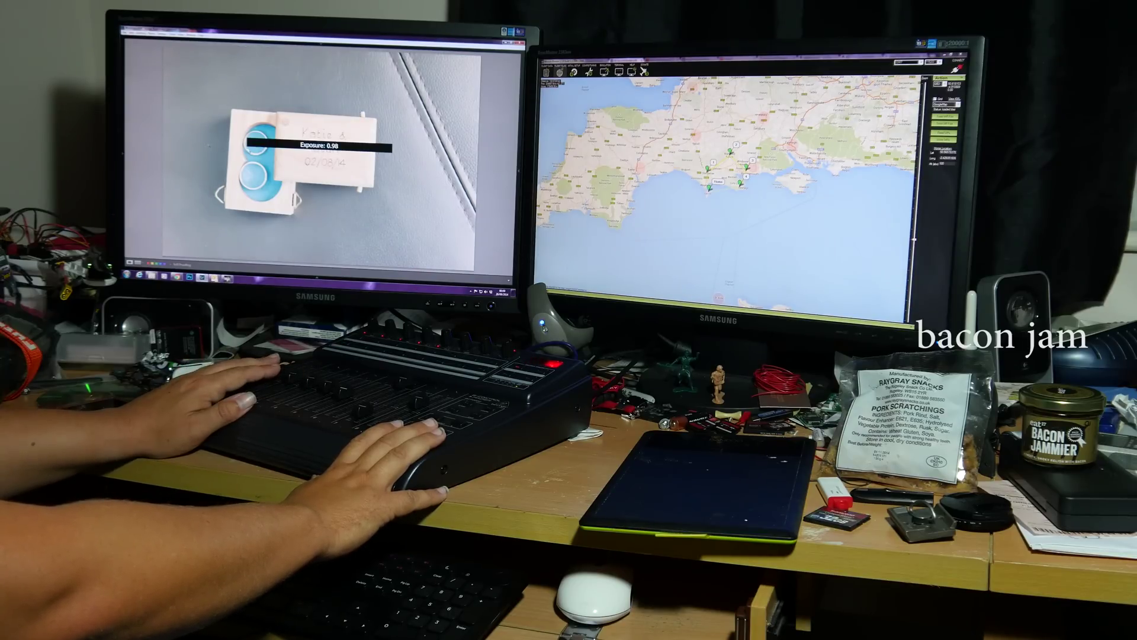
pyautogui.press('=')
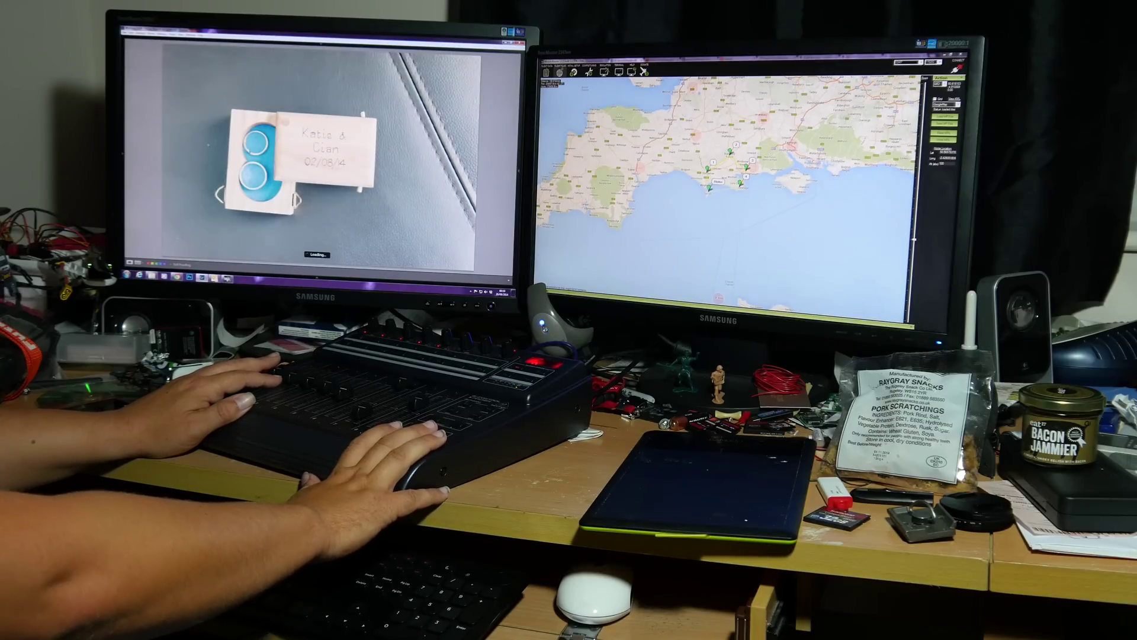
pyautogui.press('Right')
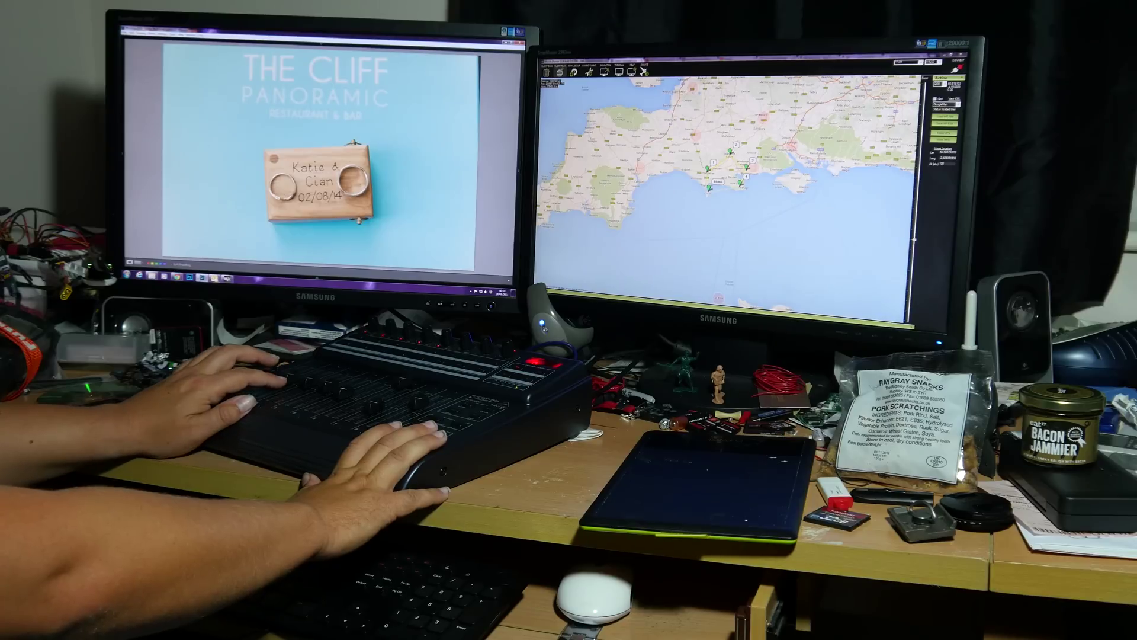
# - Boost contrast and clarity and lower exposure on the Cliff Panoramic card, then advance
pyautogui.press('=')
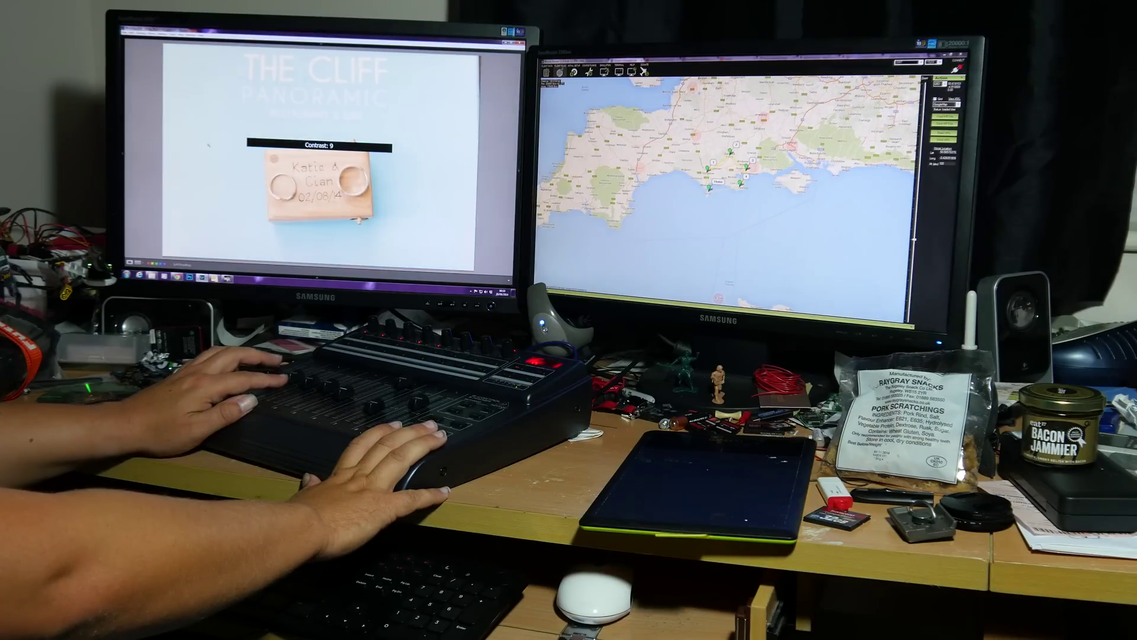
pyautogui.press('Down')
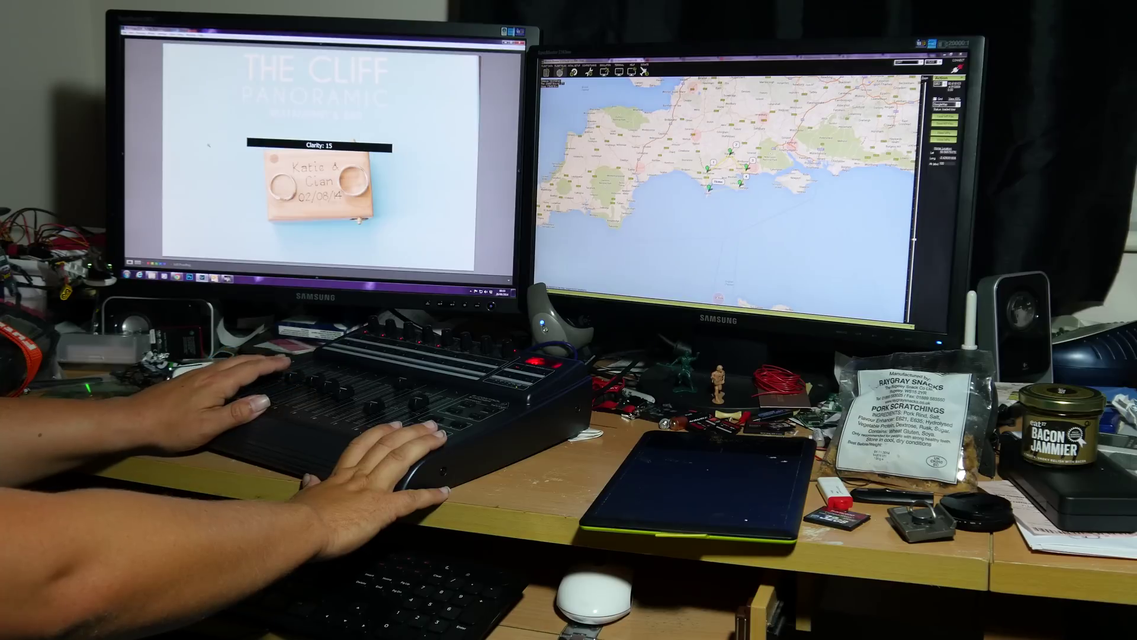
pyautogui.press('-')
pyautogui.press('-')
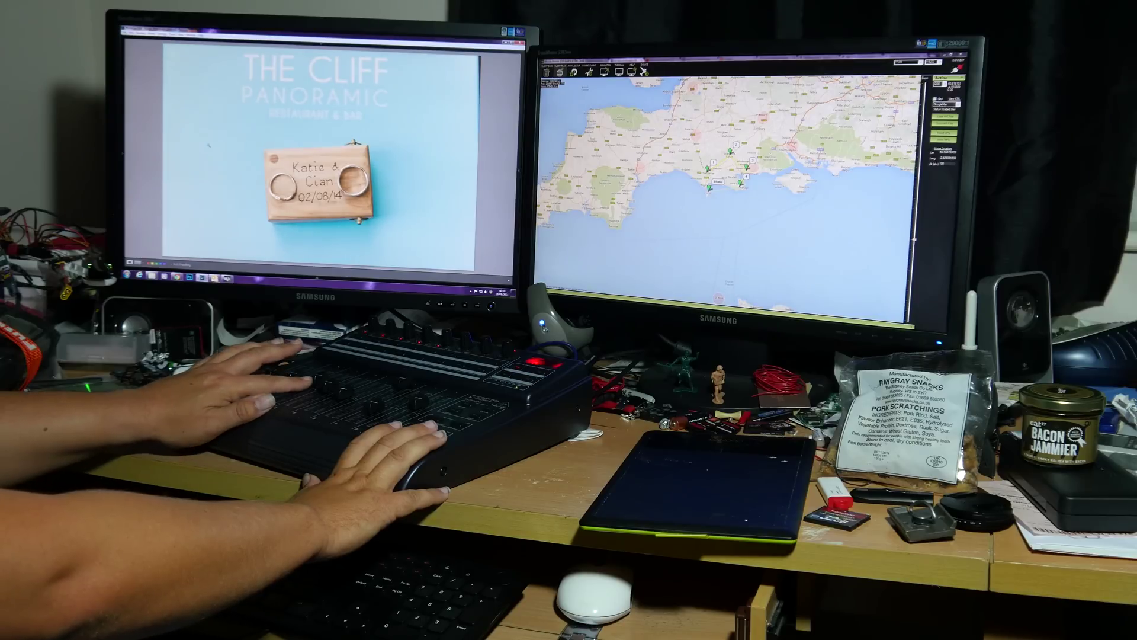
pyautogui.press('Down')
pyautogui.press('Down')
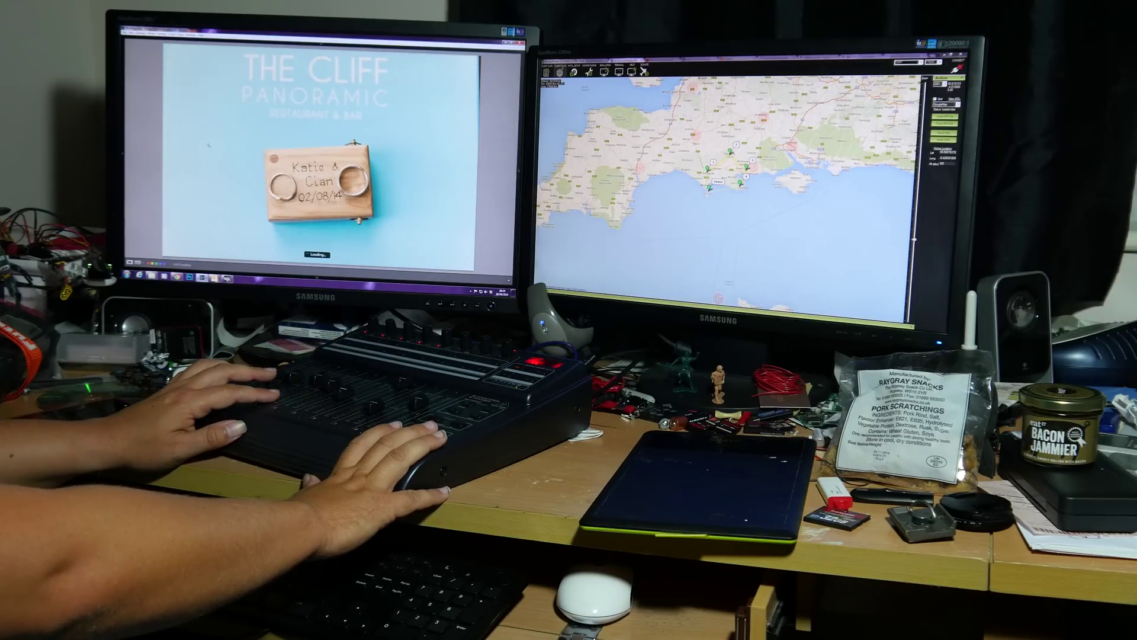
pyautogui.press('Right')
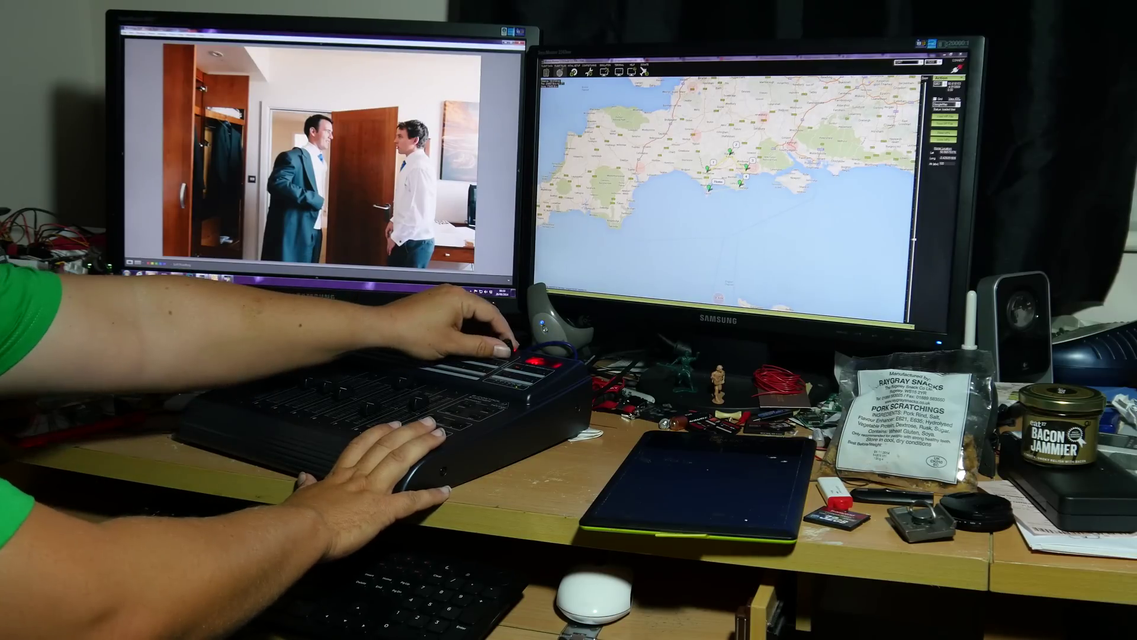
# - Step past the suited-men and doorway photos to the hallway shot with the glass table
pyautogui.press('Right')
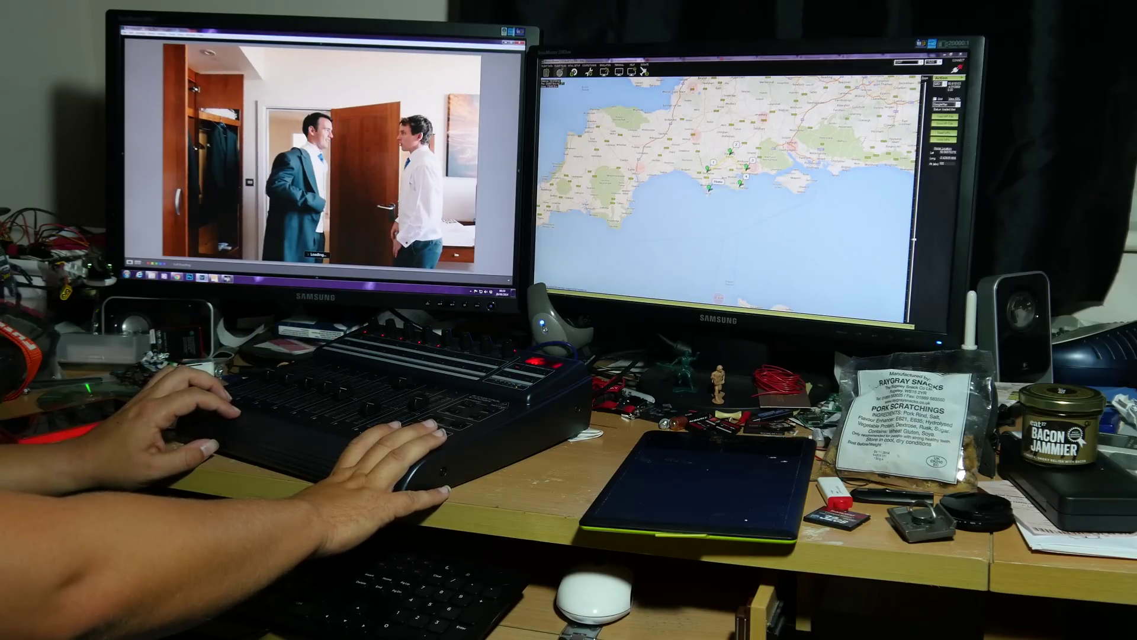
pyautogui.press('Right')
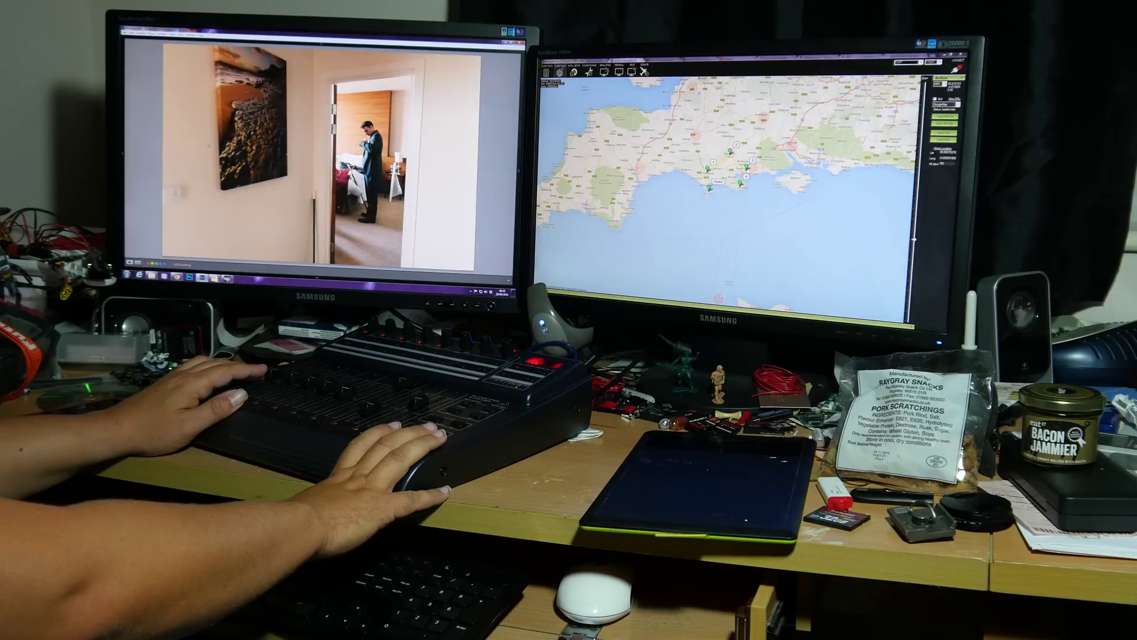
pyautogui.press('Right')
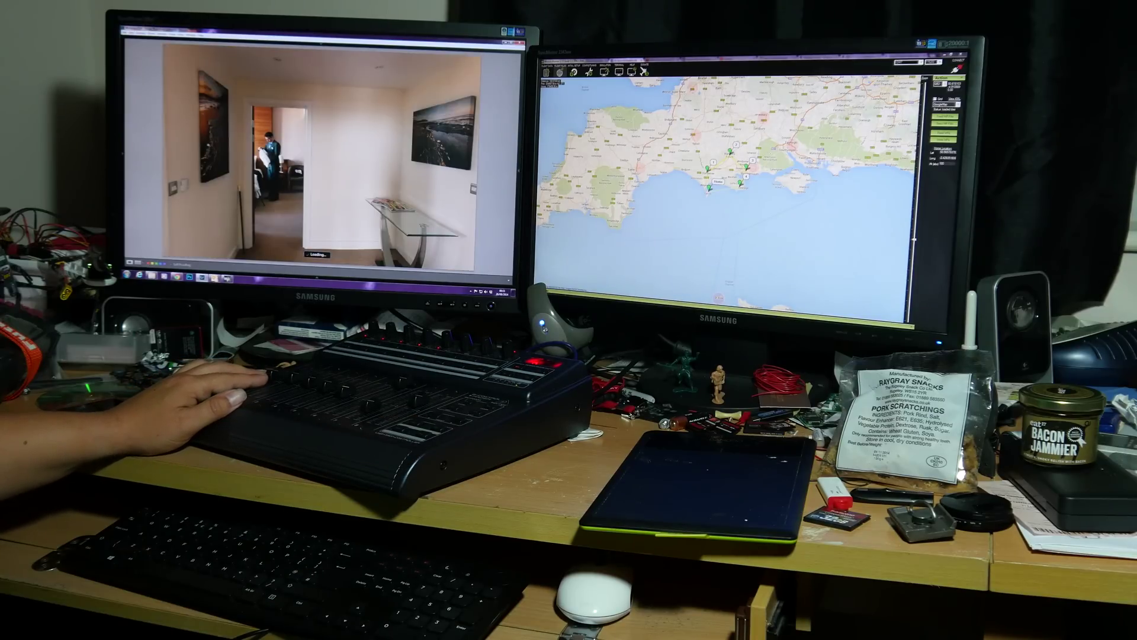
pyautogui.scroll(1, 319, 145)
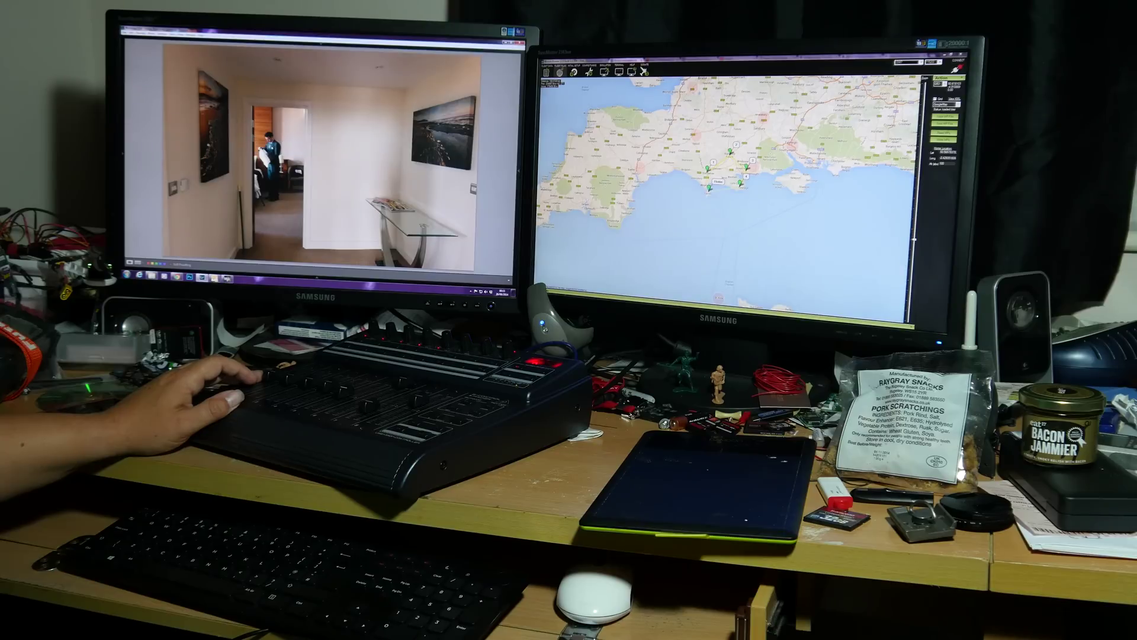